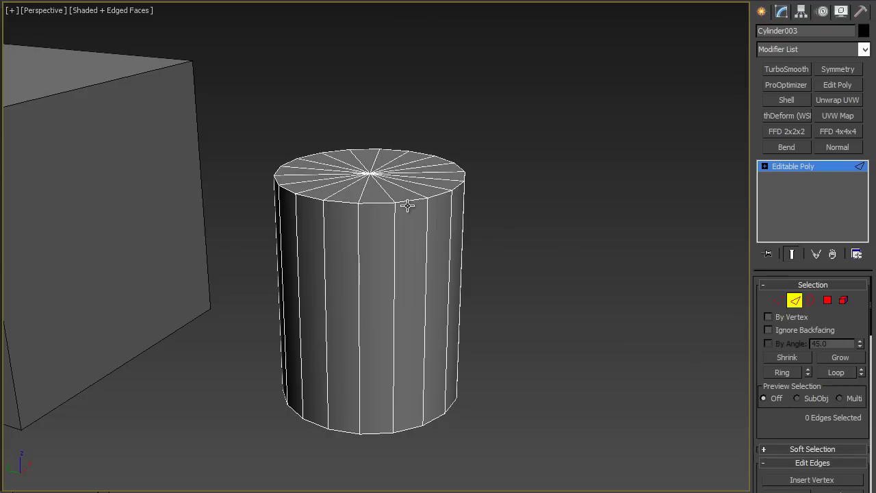
Try extruding the cylinder's top rim edge loop with a height of 0.0, and undo the extrusion
{"action": "double_click", "coordinate": [407, 203]}
{"action": "right_click", "coordinate": [407, 203]}
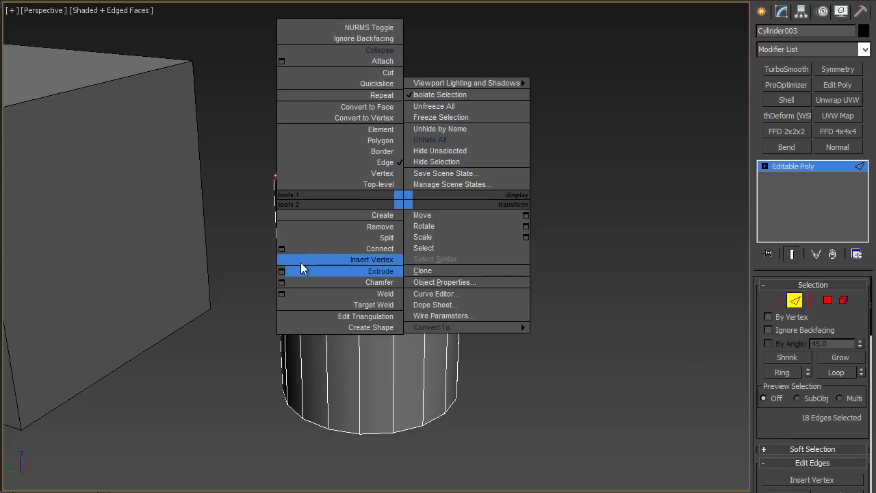
{"action": "left_click", "coordinate": [282, 270]}
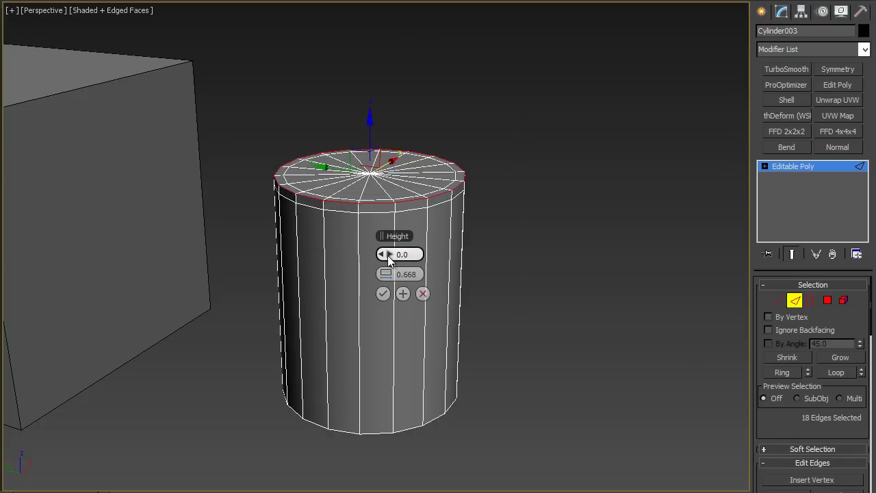
{"action": "left_click_drag", "start_coordinate": [387, 255], "coordinate": [388, 273]}
{"action": "right_click", "coordinate": [389, 256]}
{"action": "key", "text": "ctrl+z"}
{"action": "key", "text": "ctrl+z"}
Apply TurboSmooth to the cylinder and show the smoothed end result while working on its base Editable Poly
{"action": "left_click", "coordinate": [781, 169]}
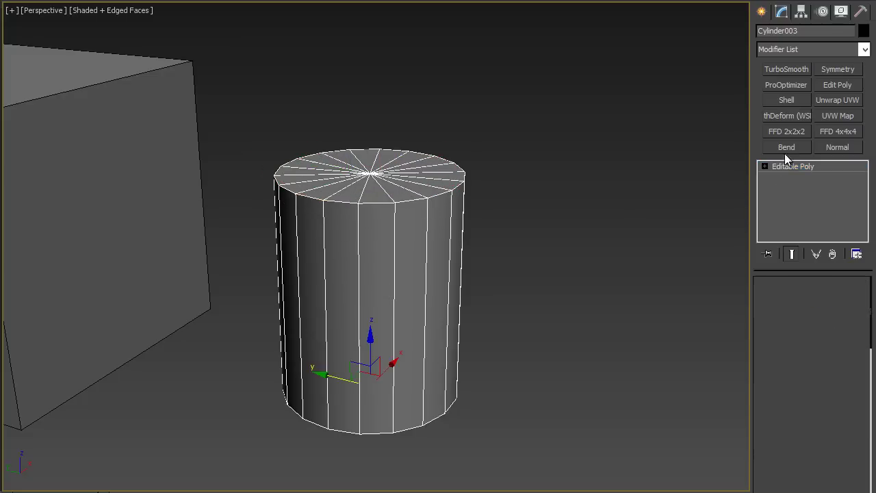
{"action": "left_click", "coordinate": [780, 69]}
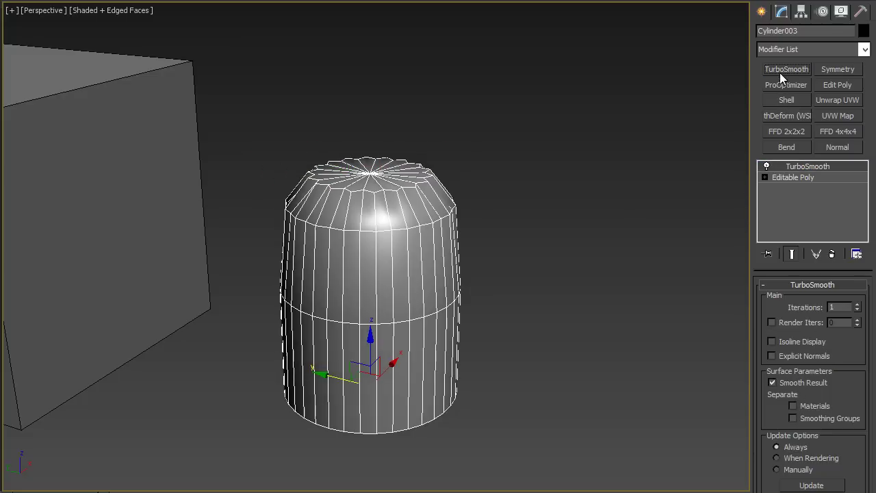
{"action": "left_click", "coordinate": [795, 180]}
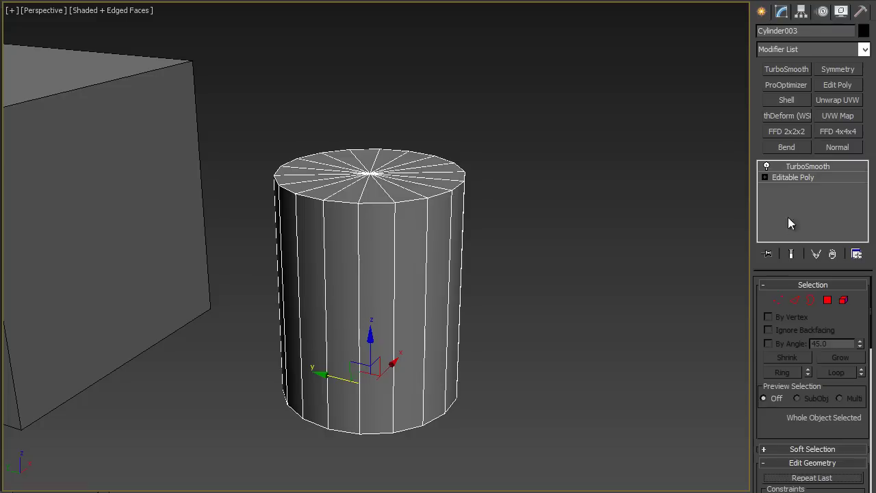
{"action": "left_click", "coordinate": [791, 254]}
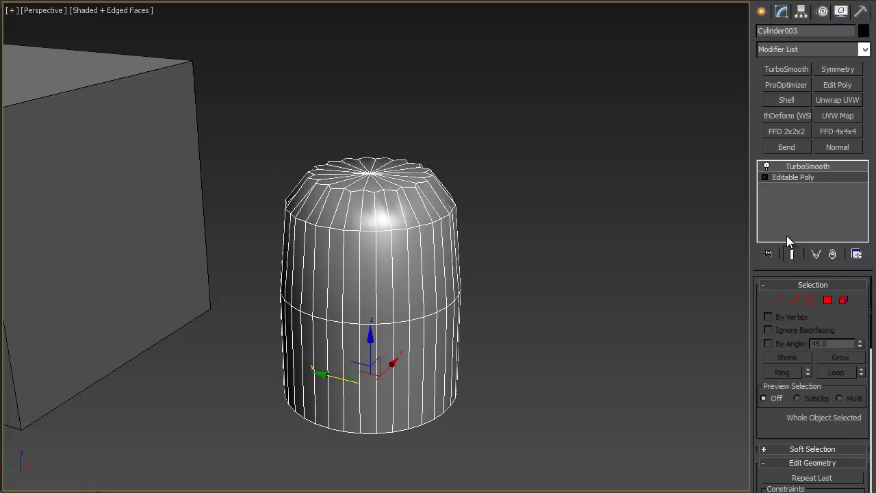
Extrude the cylinder's top rim edge loop with a height of 0.0 and a width of 0.783
{"action": "key", "text": "2"}
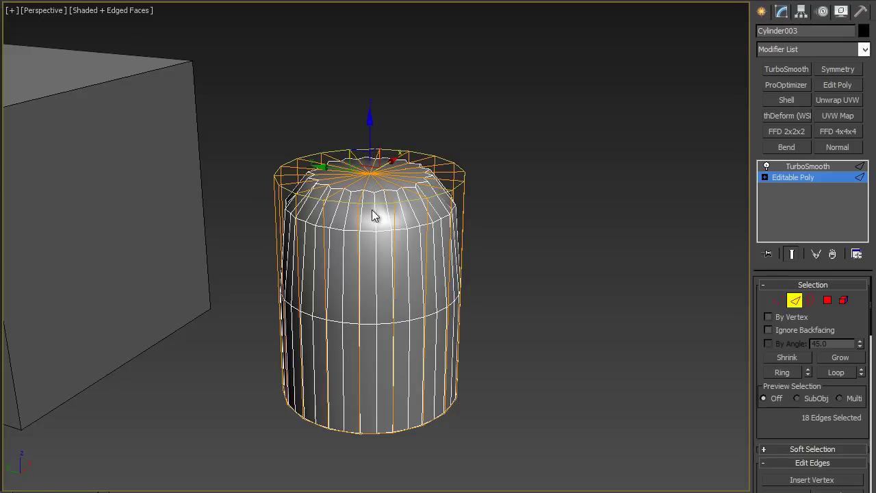
{"action": "right_click", "coordinate": [403, 209]}
{"action": "left_click", "coordinate": [280, 287]}
{"action": "mouse_move", "coordinate": [388, 275]}
{"action": "left_mouse_down"}
{"action": "mouse_move", "coordinate": [408, 274]}
{"action": "mouse_move", "coordinate": [394, 274]}
{"action": "left_mouse_up"}
{"action": "left_click", "coordinate": [384, 293]}
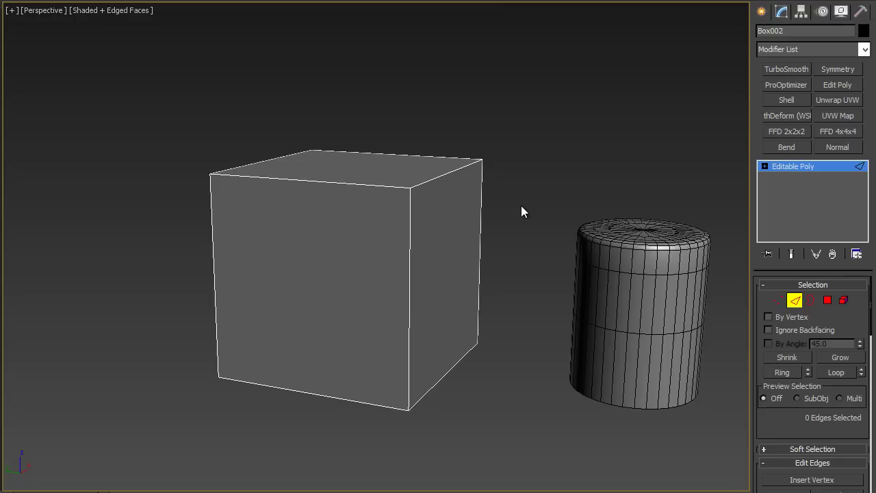
Extrude the box's eight top and bottom perimeter edges with a height of 0.0 and a width of 0.783
{"action": "left_click_drag", "start_coordinate": [538, 227], "coordinate": [536, 227]}
{"action": "key", "text": "ctrl+a"}
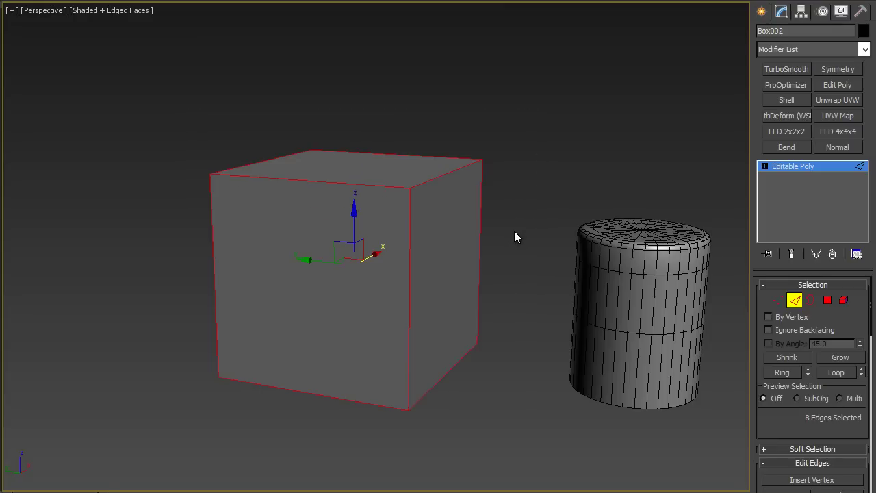
{"action": "middle_click_drag", "start_coordinate": [245, 253], "coordinate": [168, 239], "text": "alt"}
{"action": "left_click_drag", "start_coordinate": [565, 254], "coordinate": [566, 255], "text": "alt"}
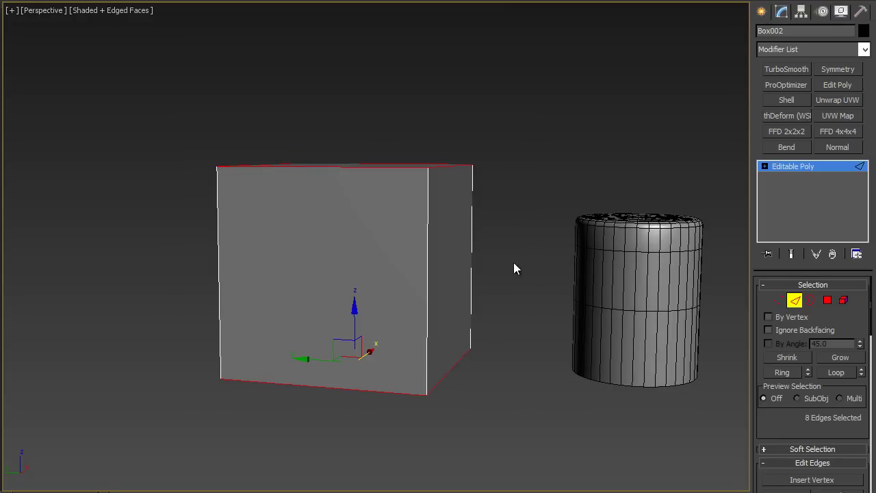
{"action": "middle_click_drag", "start_coordinate": [514, 262], "coordinate": [490, 294], "text": "alt"}
{"action": "right_click", "coordinate": [388, 220]}
{"action": "left_click", "coordinate": [264, 293]}
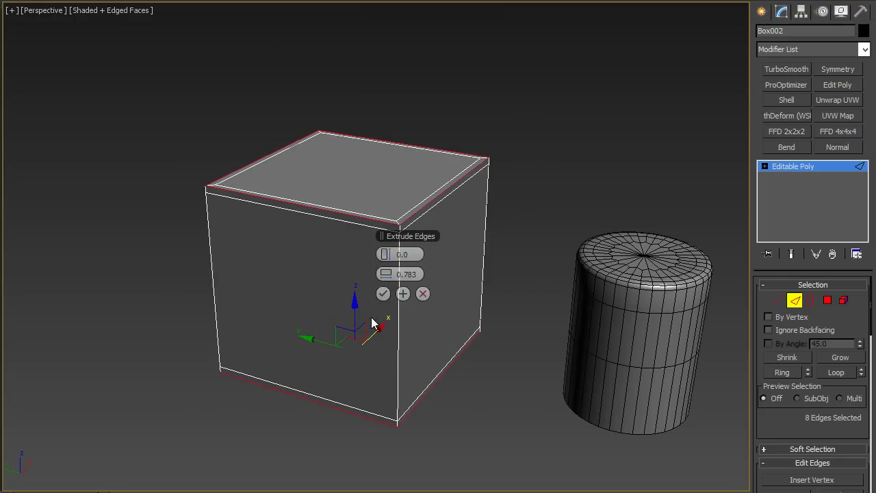
{"action": "left_click", "coordinate": [382, 295]}
Extrude the box's vertical corner edges and short corner segments with a height of 0.0 and a width of 0.783
{"action": "mouse_move", "coordinate": [405, 288]}
{"action": "middle_mouse_down", "text": "alt"}
{"action": "mouse_move", "coordinate": [393, 295]}
{"action": "mouse_move", "coordinate": [415, 269]}
{"action": "mouse_move", "coordinate": [392, 283]}
{"action": "middle_mouse_up", "text": "alt"}
{"action": "double_click", "coordinate": [384, 277]}
{"action": "key", "text": "alt+r"}
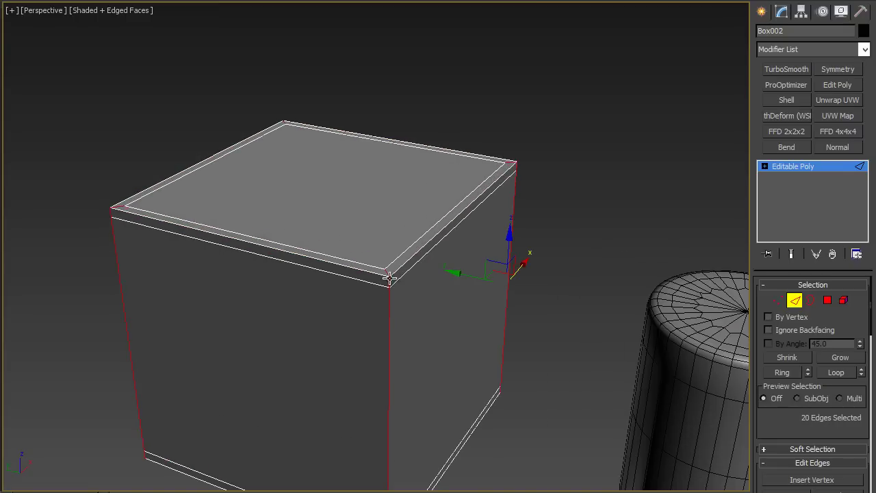
{"action": "right_click", "coordinate": [392, 284]}
{"action": "left_click", "coordinate": [266, 351]}
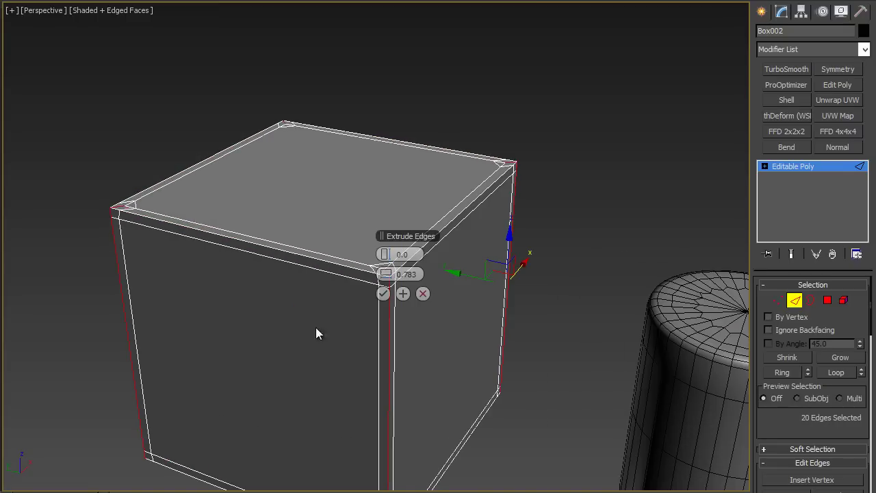
{"action": "left_click", "coordinate": [388, 293]}
Try TurboSmooth with 2 iterations on the box, inspect its corners, and undo the smoothing and edge extrusions
{"action": "left_click", "coordinate": [365, 320]}
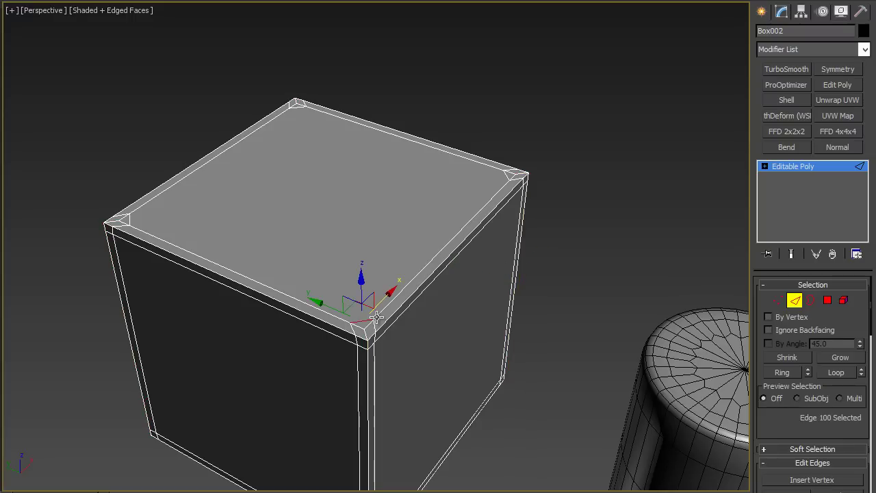
{"action": "middle_click_drag", "start_coordinate": [365, 321], "coordinate": [471, 264], "text": "alt"}
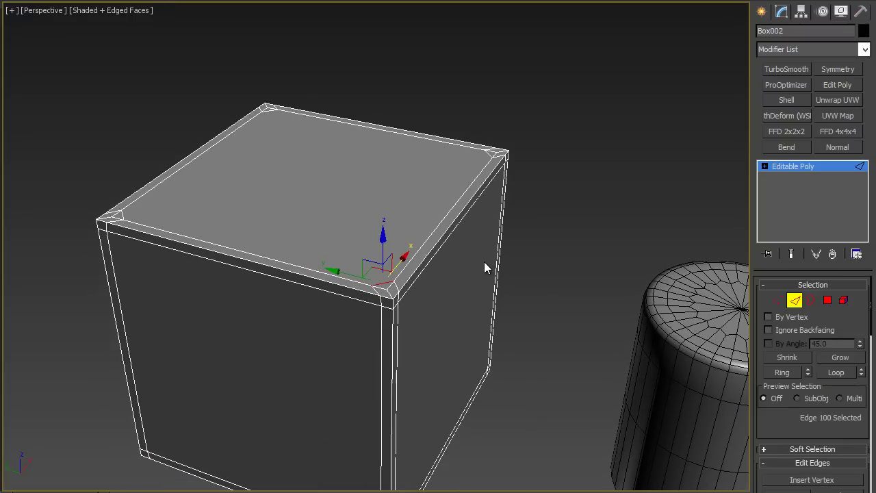
{"action": "left_click", "coordinate": [801, 169]}
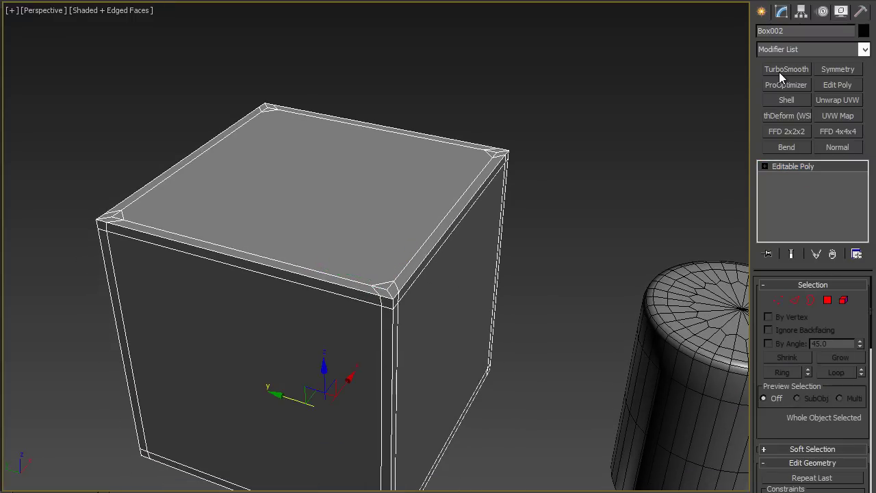
{"action": "left_click", "coordinate": [779, 72]}
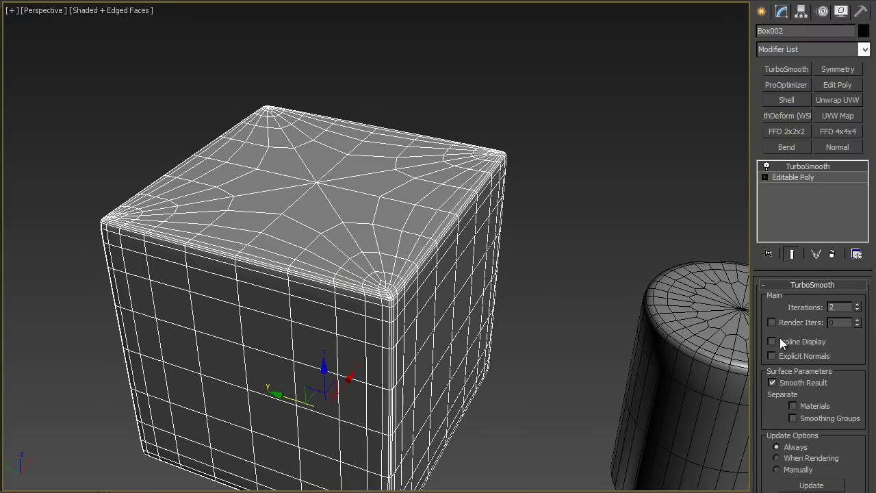
{"action": "key", "text": "F4"}
{"action": "middle_click_drag", "start_coordinate": [534, 257], "coordinate": [550, 233], "text": "alt"}
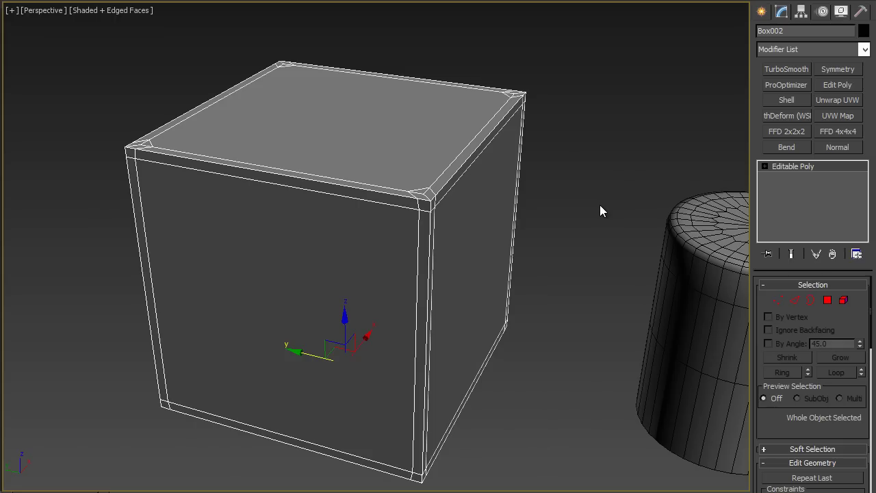
{"action": "key", "text": "ctrl+z"}
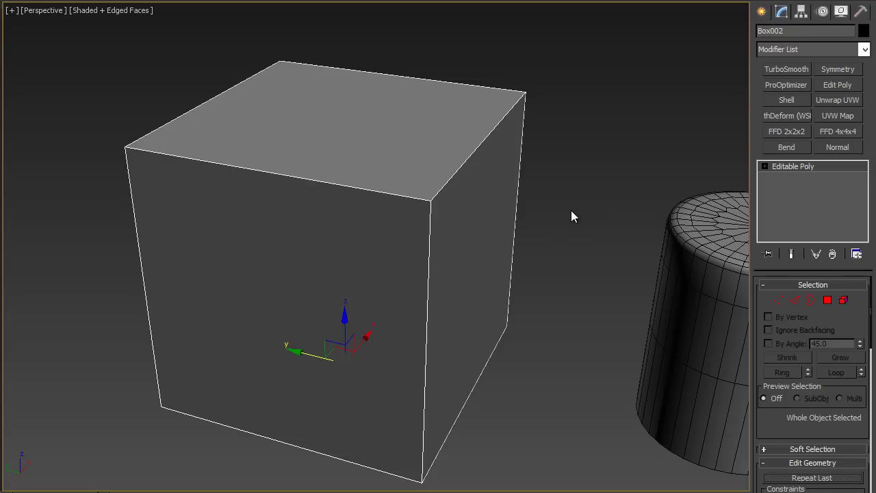
Insert supporting edge loops with SwiftLoop close to all outer edges of the plain box
{"action": "key", "text": "alt+1"}
{"action": "left_click", "coordinate": [416, 200]}
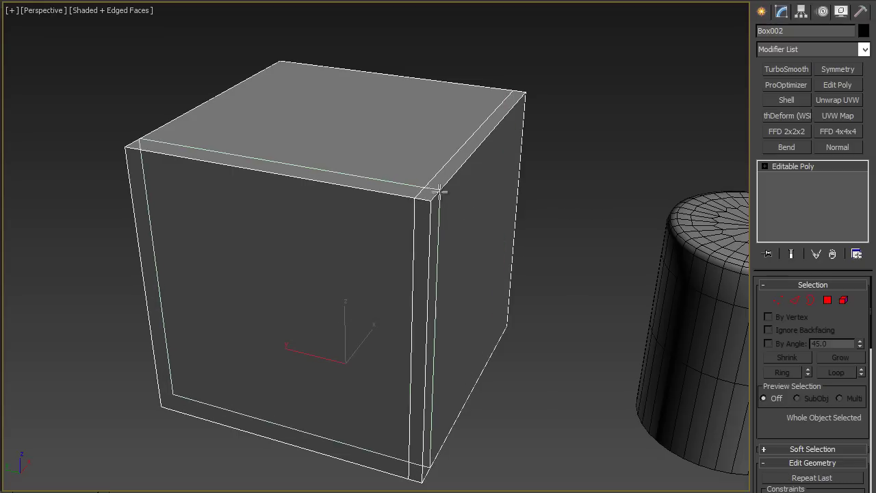
{"action": "left_click", "coordinate": [440, 192]}
{"action": "left_click", "coordinate": [421, 209]}
{"action": "left_click_drag", "start_coordinate": [413, 358], "coordinate": [411, 467]}
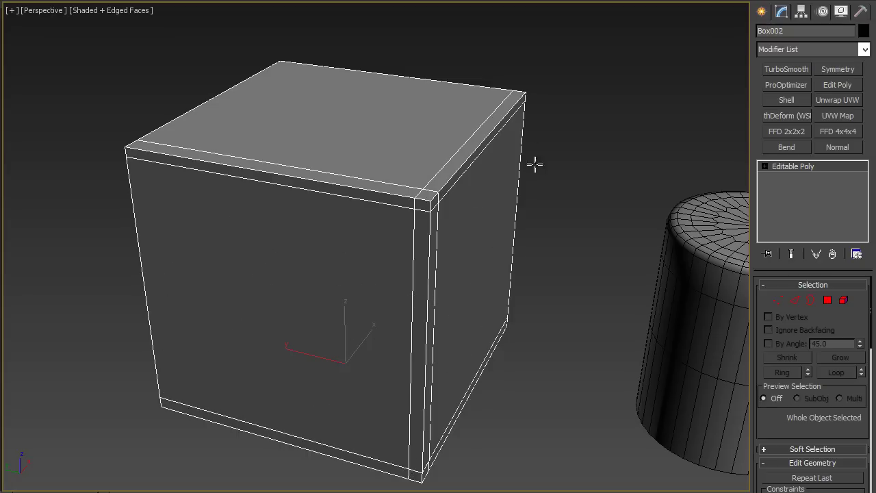
{"action": "left_click", "coordinate": [523, 97]}
{"action": "left_click", "coordinate": [284, 66]}
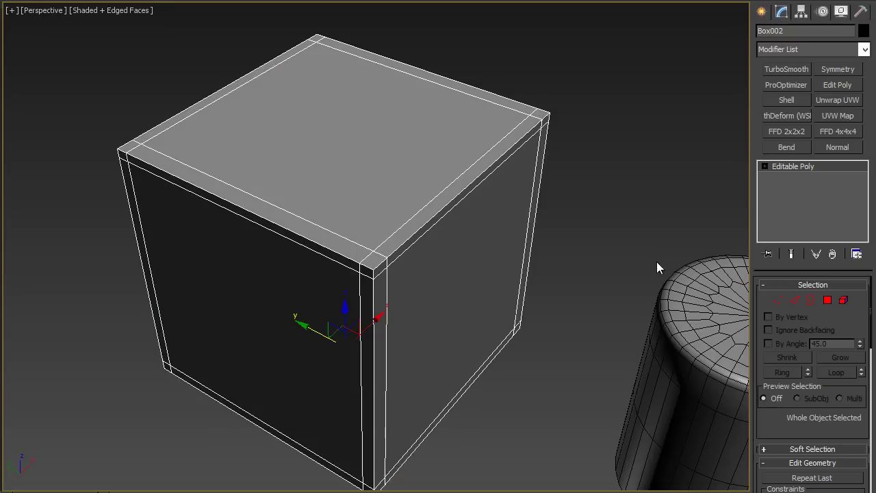
Apply TurboSmooth to the box with the supporting loops and raise its iterations by one
{"action": "left_click", "coordinate": [787, 71]}
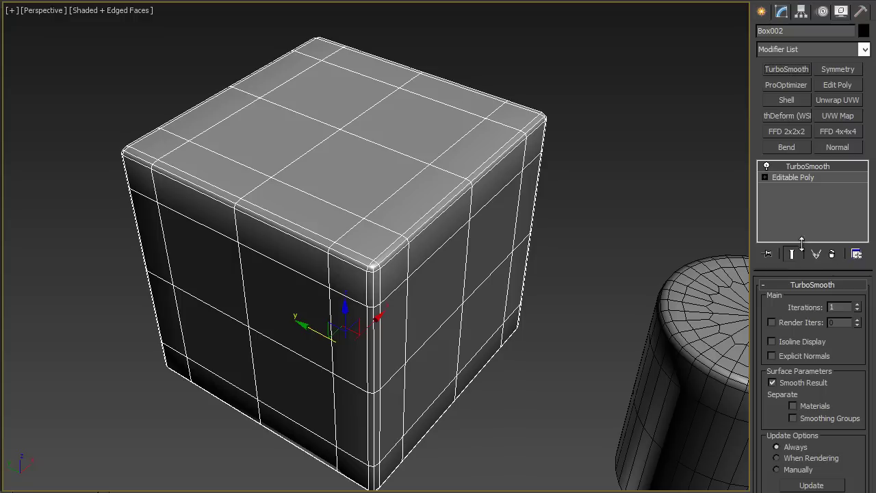
{"action": "left_click", "coordinate": [857, 304]}
{"action": "middle_click_drag", "start_coordinate": [541, 411], "coordinate": [536, 370], "text": "alt"}
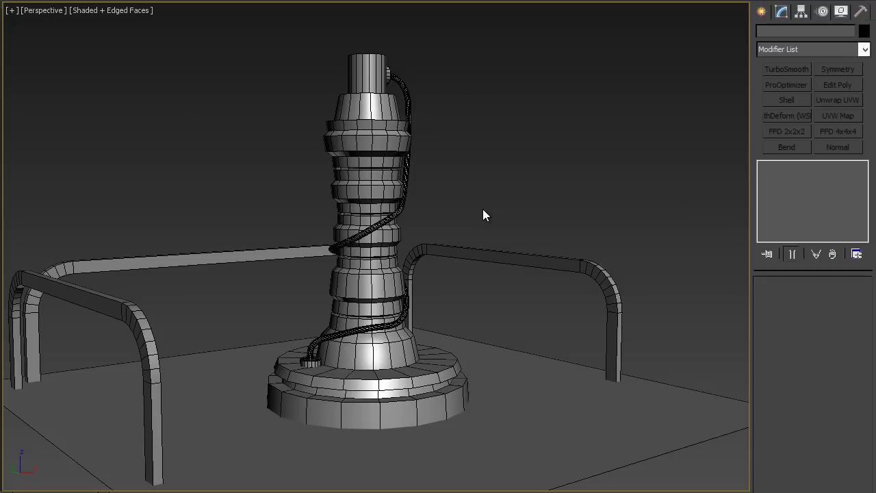
Select the central pillar with the stepped base and enter edge-level editing on it
{"action": "left_click", "coordinate": [385, 291]}
{"action": "key", "text": "2"}
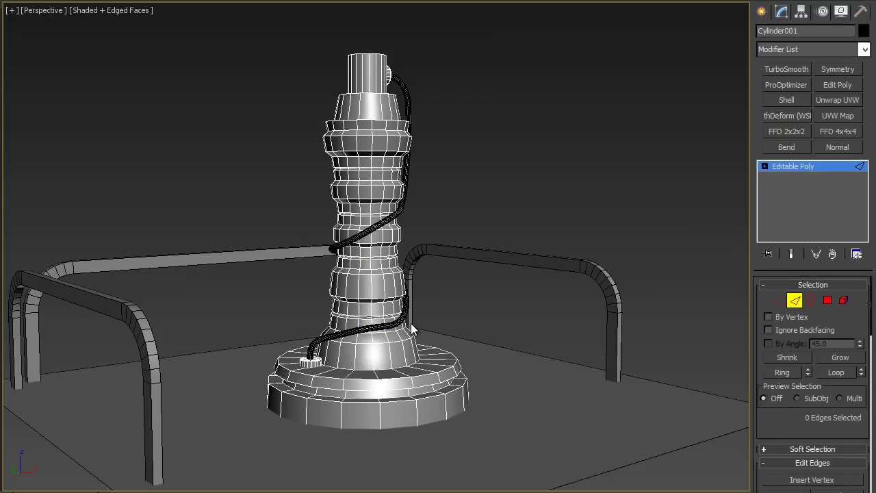
{"action": "scroll", "coordinate": [425, 309], "scroll_direction": "up", "scroll_amount": 4}
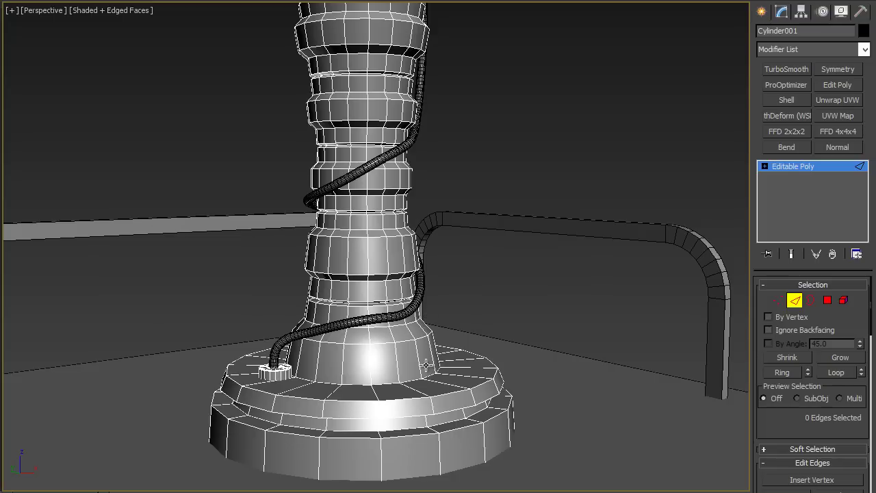
{"action": "scroll", "coordinate": [413, 376], "scroll_direction": "up", "scroll_amount": 5}
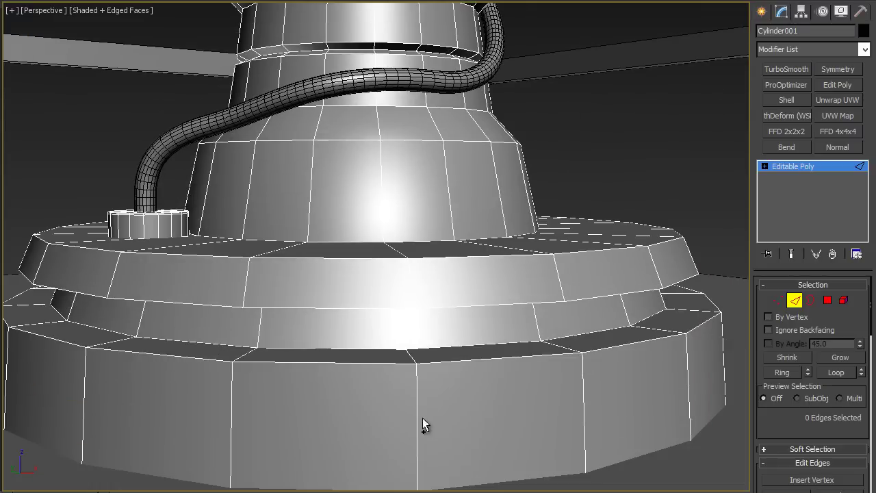
Insert supporting edge loops with SwiftLoop beside the rims and creases of the pillar's stepped base
{"action": "double_click", "coordinate": [414, 369]}
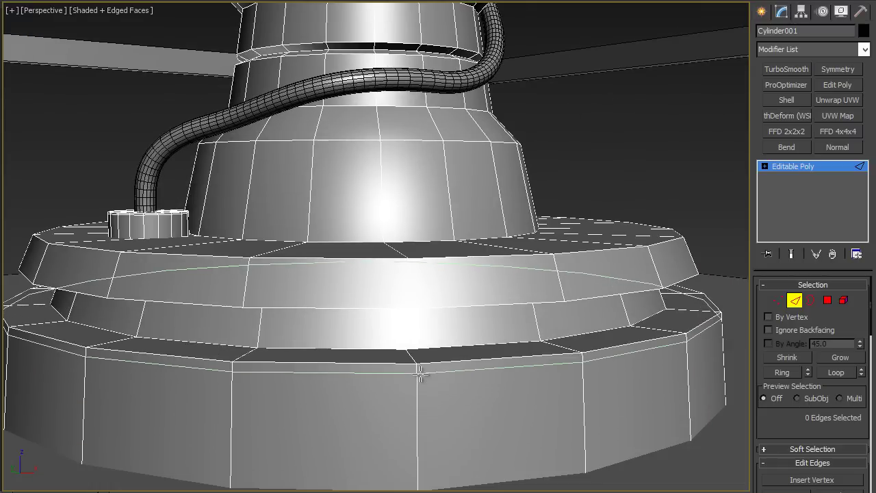
{"action": "double_click", "coordinate": [413, 359]}
{"action": "double_click", "coordinate": [409, 348]}
{"action": "mouse_move", "coordinate": [410, 348]}
{"action": "middle_mouse_down", "text": "alt"}
{"action": "mouse_move", "coordinate": [408, 250]}
{"action": "mouse_move", "coordinate": [428, 247]}
{"action": "mouse_move", "coordinate": [419, 346]}
{"action": "middle_mouse_up", "text": "alt"}
{"action": "left_click", "coordinate": [415, 242]}
{"action": "left_click", "coordinate": [416, 229]}
{"action": "left_click", "coordinate": [413, 379]}
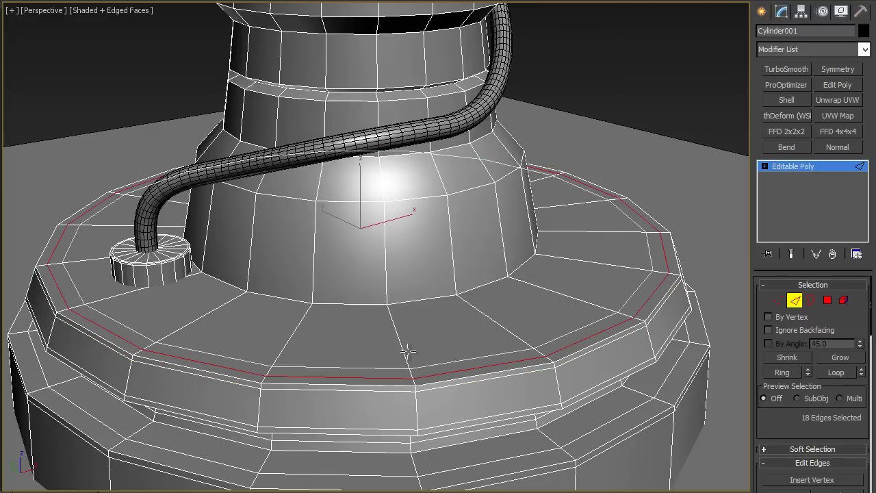
{"action": "left_click_drag", "start_coordinate": [394, 310], "coordinate": [385, 301]}
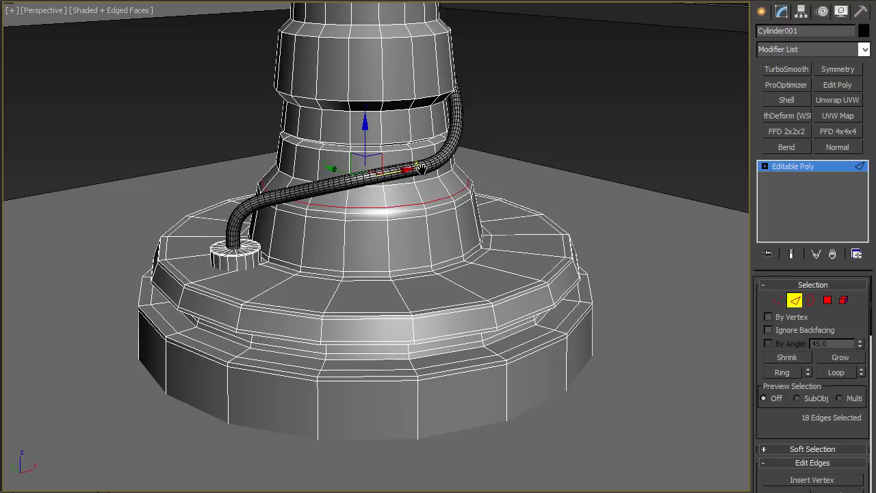
Insert supporting edge loops with SwiftLoop beside the creases on the pillar's middle section
{"action": "middle_click_drag", "start_coordinate": [417, 163], "coordinate": [423, 453]}
{"action": "key", "text": "alt+1"}
{"action": "left_click", "coordinate": [404, 435]}
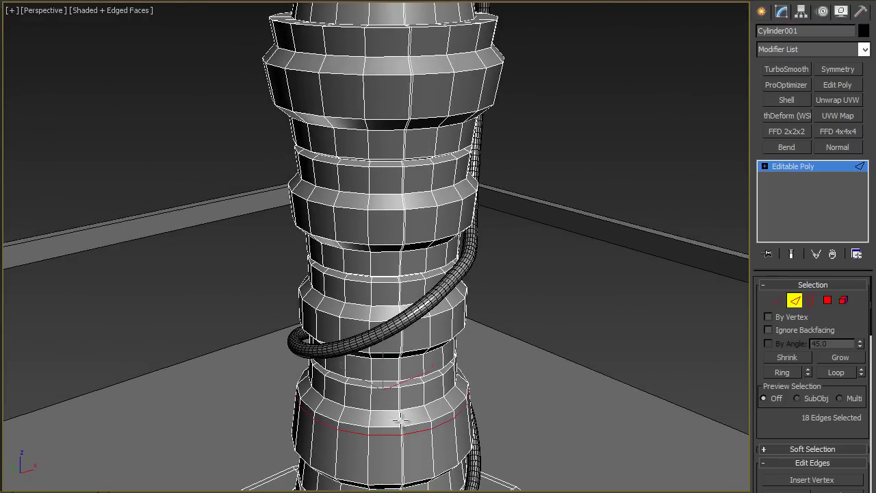
{"action": "left_click", "coordinate": [401, 418]}
{"action": "left_click_drag", "start_coordinate": [399, 403], "coordinate": [435, 394]}
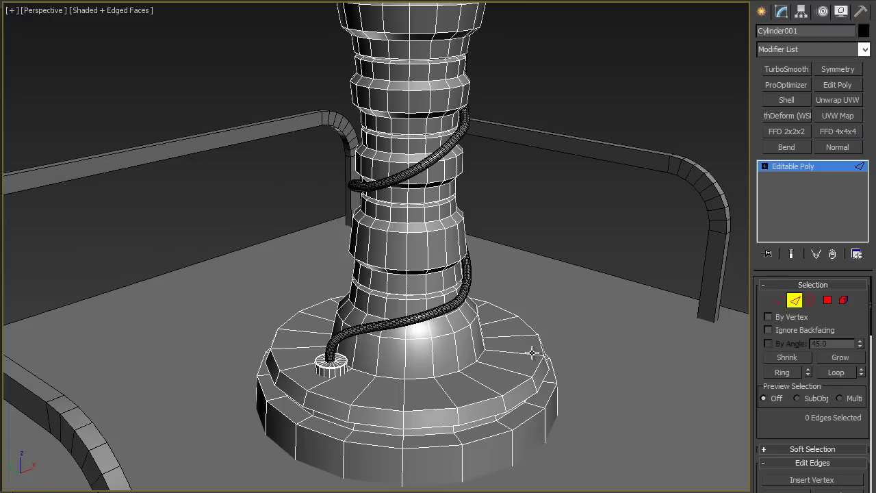
Select the pillar's horizontal edge loops by ring-selecting horizontal edges along one strip and extending them to full loops
{"action": "left_click", "coordinate": [422, 410]}
{"action": "key", "text": "alt+r"}
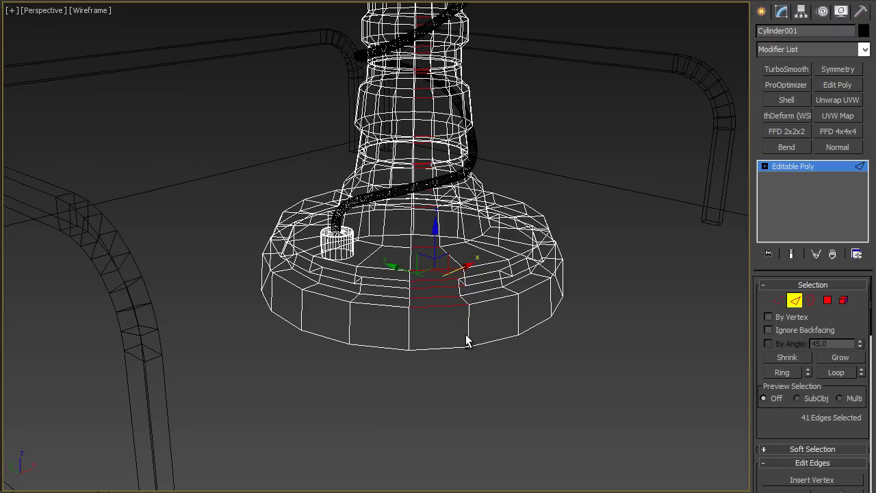
{"action": "key", "text": "F3"}
{"action": "mouse_move", "coordinate": [471, 242]}
{"action": "middle_mouse_down"}
{"action": "mouse_move", "coordinate": [457, 387]}
{"action": "mouse_move", "coordinate": [484, 348]}
{"action": "middle_mouse_up"}
{"action": "left_click", "coordinate": [425, 101]}
{"action": "middle_click_drag", "start_coordinate": [434, 93], "coordinate": [449, 127]}
{"action": "key", "text": "alt+l"}
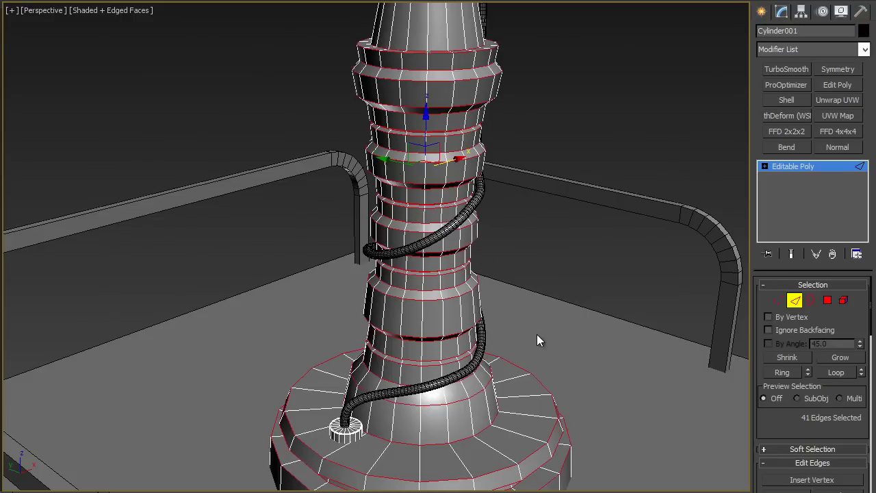
{"action": "middle_click_drag", "start_coordinate": [538, 339], "coordinate": [539, 263]}
{"action": "left_click", "coordinate": [448, 233]}
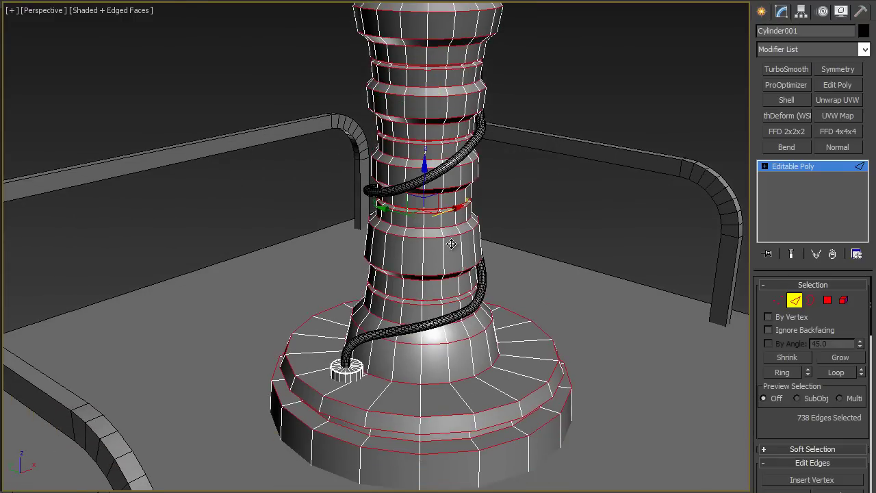
Extrude the pillar's selected horizontal edge loops with height 0.0 and width 0.211 to create supporting edges
{"action": "middle_click_drag", "start_coordinate": [450, 242], "coordinate": [443, 239]}
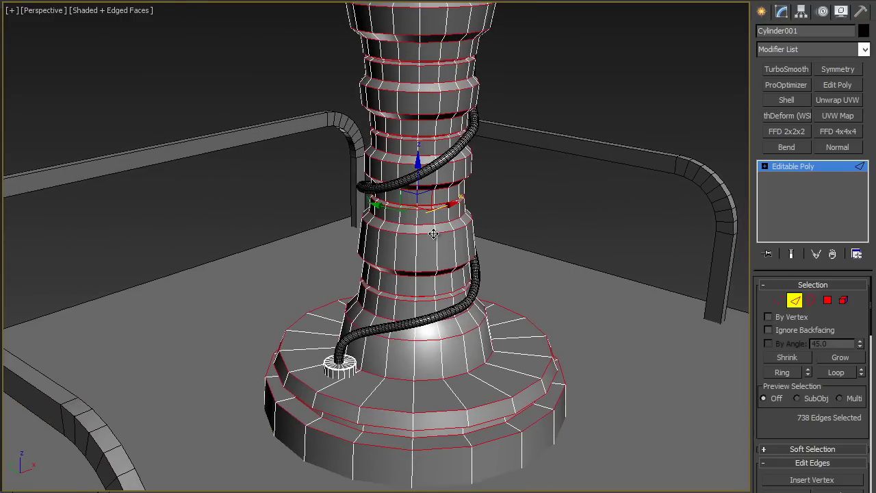
{"action": "right_click", "coordinate": [433, 234]}
{"action": "left_click", "coordinate": [328, 316]}
{"action": "left_click_drag", "start_coordinate": [385, 274], "coordinate": [383, 274]}
{"action": "scroll", "coordinate": [507, 226], "scroll_direction": "up", "scroll_amount": 3}
{"action": "scroll", "coordinate": [509, 256], "scroll_direction": "up", "scroll_amount": 5}
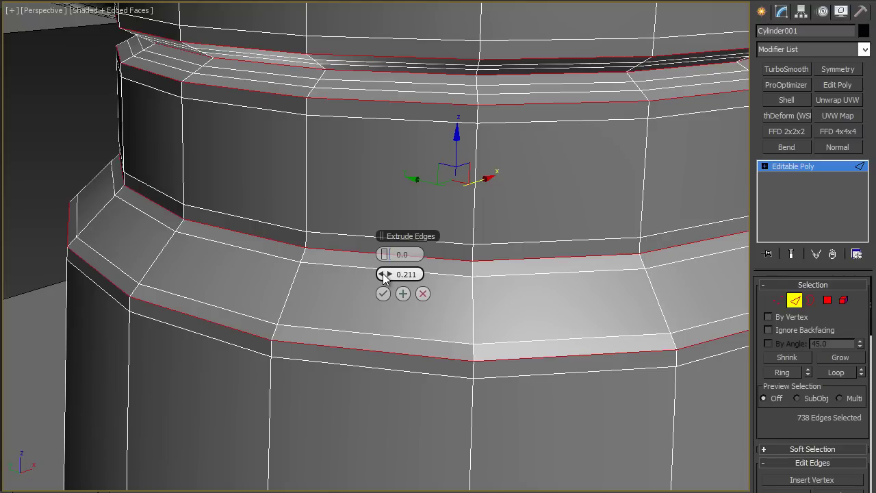
{"action": "left_click", "coordinate": [383, 293]}
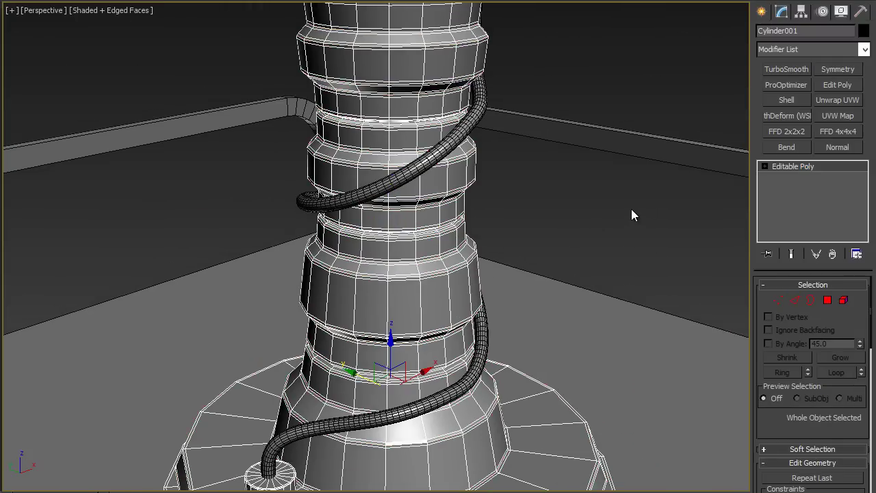
Apply TurboSmooth to the pillar with 2 iterations and Isoline Display, and inspect the smoothed shape in plain shading
{"action": "left_click", "coordinate": [786, 69]}
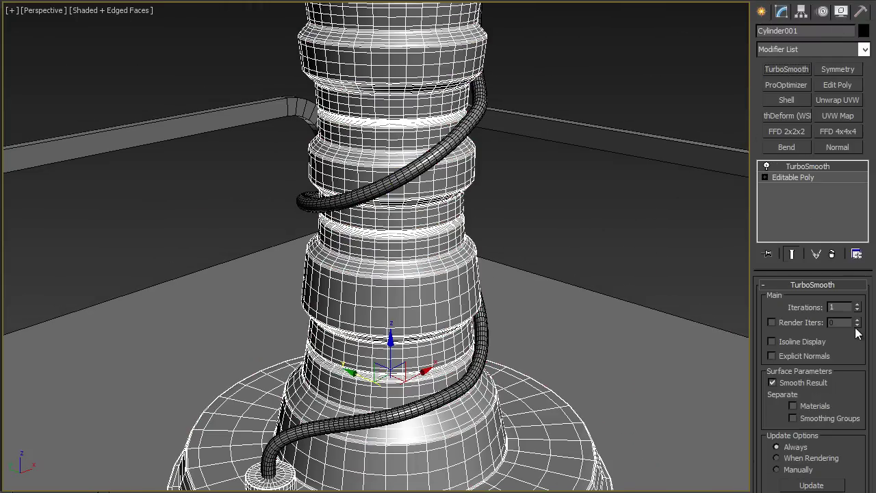
{"action": "left_click", "coordinate": [858, 304]}
{"action": "left_click", "coordinate": [772, 341]}
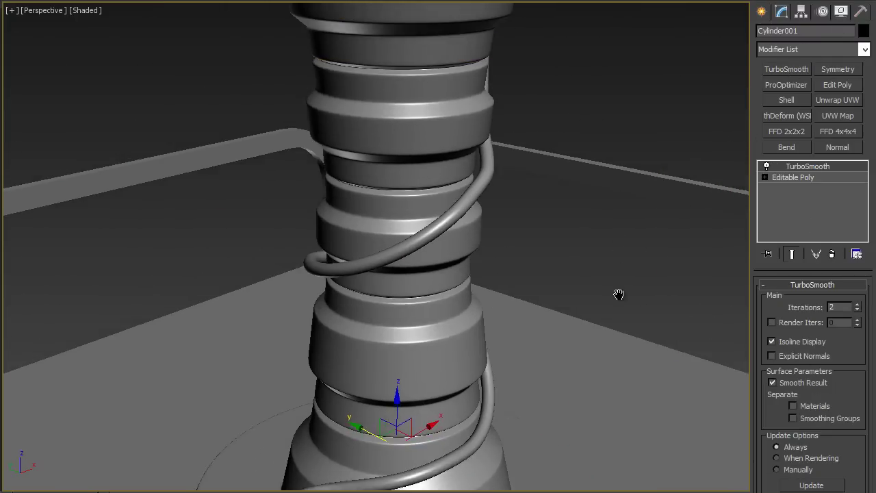
{"action": "middle_click_drag", "start_coordinate": [619, 294], "coordinate": [601, 245], "text": "alt"}
{"action": "scroll", "coordinate": [600, 245], "scroll_direction": "down", "scroll_amount": 5}
{"action": "scroll", "coordinate": [608, 336], "scroll_direction": "up", "scroll_amount": 2}
{"action": "mouse_move", "coordinate": [616, 317]}
{"action": "middle_mouse_down", "text": "alt"}
{"action": "mouse_move", "coordinate": [608, 337]}
{"action": "mouse_move", "coordinate": [577, 329]}
{"action": "mouse_move", "coordinate": [607, 309]}
{"action": "middle_mouse_up", "text": "alt"}
Select the curved square railing beside the pillar, isolate it and enter edge-level editing
{"action": "left_click_drag", "start_coordinate": [616, 162], "coordinate": [559, 254]}
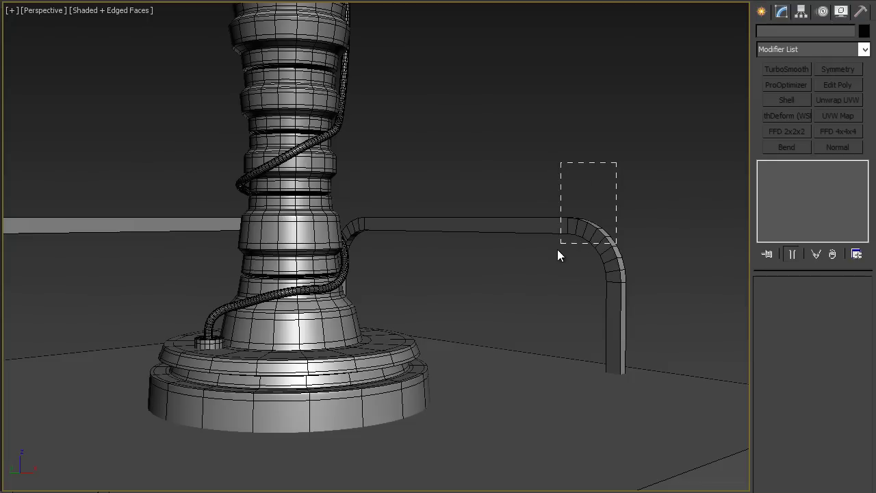
{"action": "mouse_move", "coordinate": [569, 290]}
{"action": "middle_mouse_down", "text": "alt"}
{"action": "mouse_move", "coordinate": [573, 297]}
{"action": "mouse_move", "coordinate": [613, 277]}
{"action": "mouse_move", "coordinate": [575, 300]}
{"action": "middle_mouse_up", "text": "alt"}
{"action": "key", "text": "alt+q"}
{"action": "key", "text": "3"}
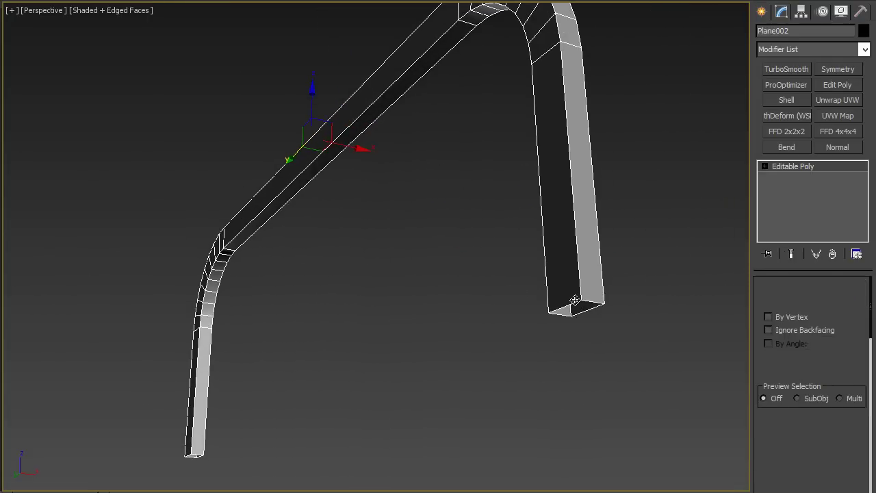
{"action": "key", "text": "2"}
Select all long edges of the railing by ring-selecting one lengthwise leg edge and extending the selection to loops
{"action": "left_click", "coordinate": [489, 284]}
{"action": "left_click", "coordinate": [578, 251]}
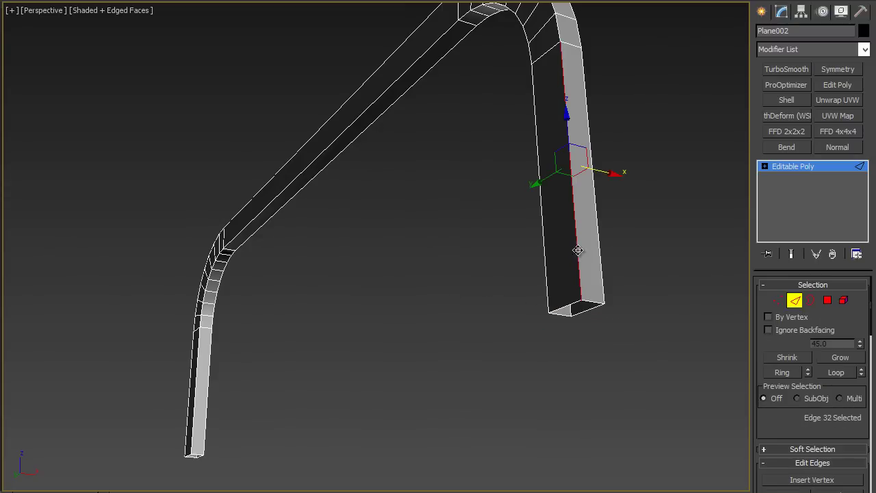
{"action": "key", "text": "alt+r"}
{"action": "key", "text": "alt+l"}
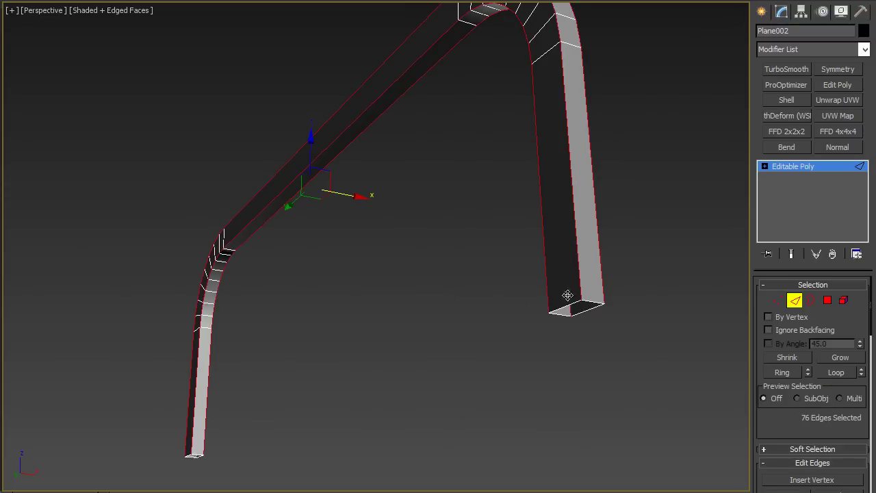
Try to support the railing's long edges by extruding them with height 0.0 and width 0.477
{"action": "middle_click_drag", "start_coordinate": [568, 295], "coordinate": [461, 247], "text": "alt"}
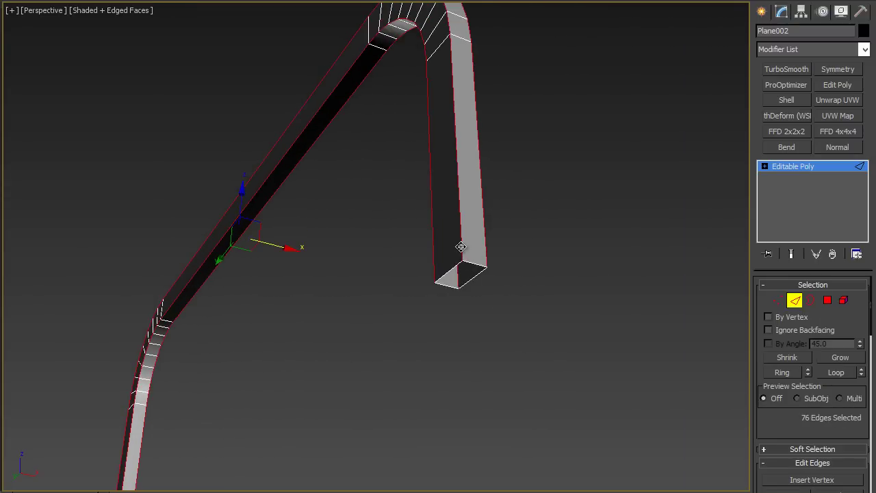
{"action": "scroll", "coordinate": [479, 280], "scroll_direction": "up", "scroll_amount": 3}
{"action": "scroll", "coordinate": [569, 300], "scroll_direction": "up", "scroll_amount": 2}
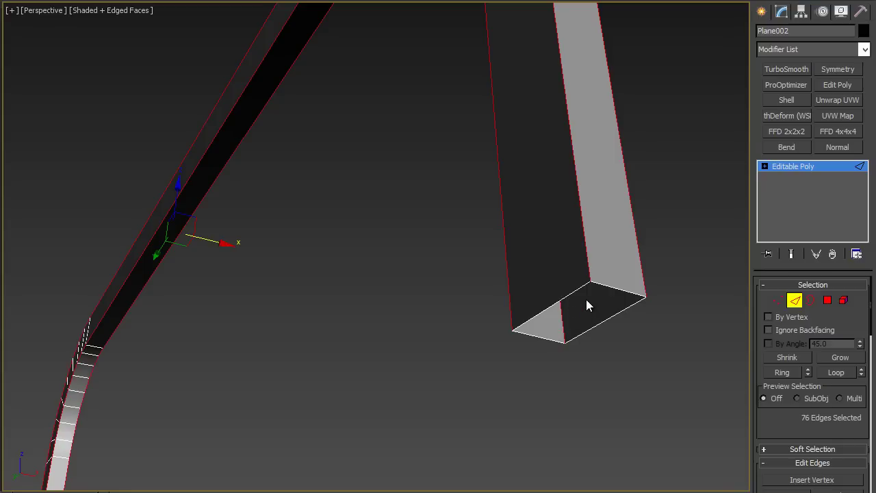
{"action": "right_click", "coordinate": [583, 257]}
{"action": "left_click", "coordinate": [457, 333]}
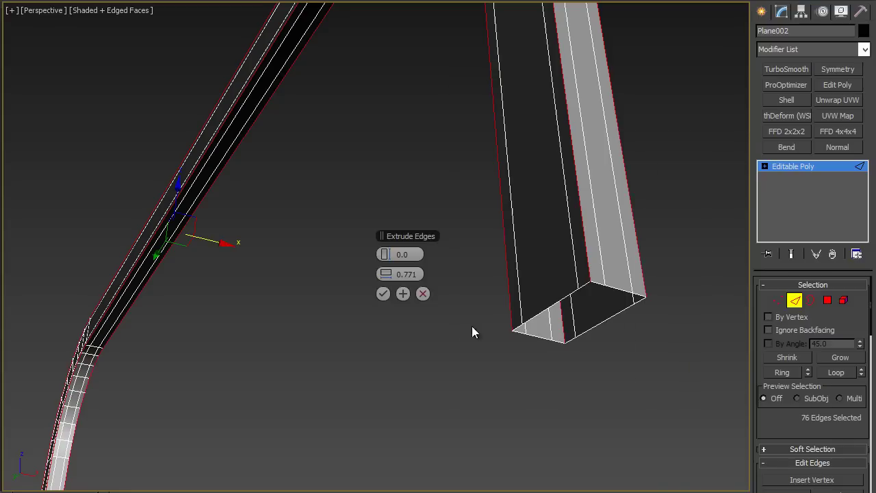
{"action": "left_click_drag", "start_coordinate": [386, 273], "coordinate": [386, 274]}
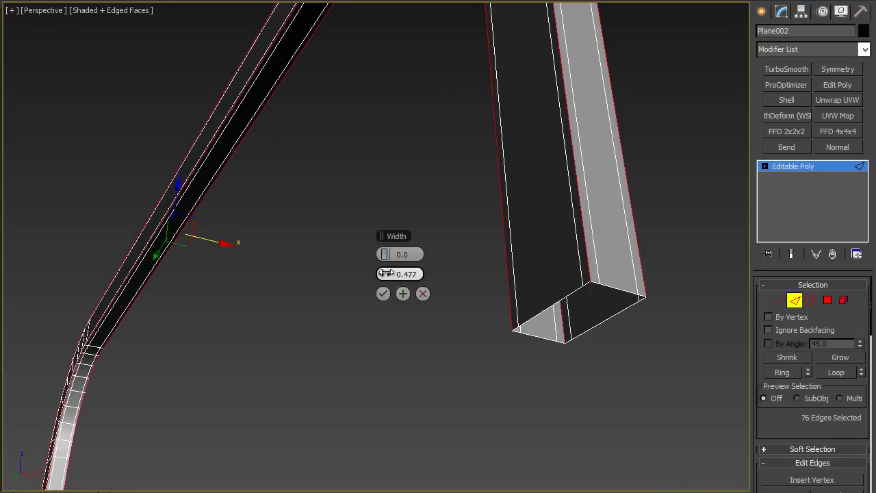
{"action": "left_click", "coordinate": [383, 293]}
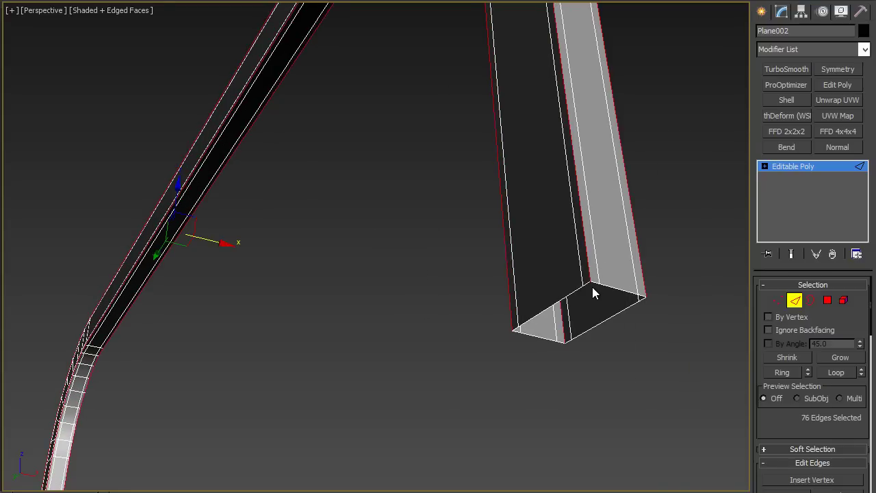
Test TurboSmooth on the extruded railing with Iterations raised by one and Isoline Display enabled
{"action": "left_click", "coordinate": [788, 172]}
{"action": "left_click", "coordinate": [789, 71]}
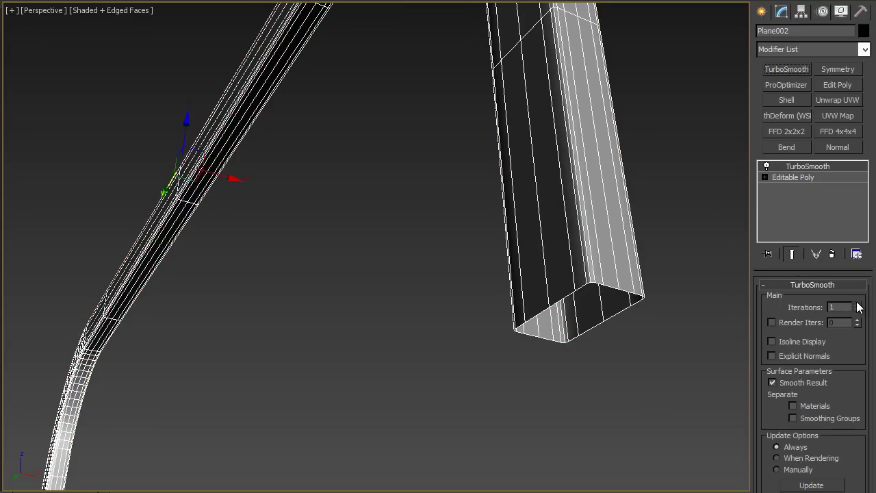
{"action": "left_click", "coordinate": [859, 305]}
{"action": "left_click", "coordinate": [799, 340]}
{"action": "left_click", "coordinate": [617, 359]}
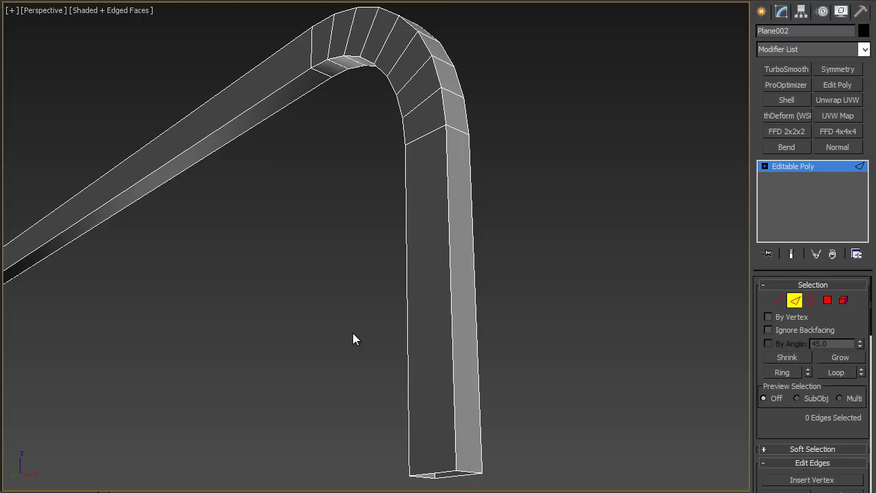
Reselect the railing's long edge loops from one leg and try extruding them again with height 0.0 and width 0.477
{"action": "left_click_drag", "start_coordinate": [554, 391], "coordinate": [555, 391]}
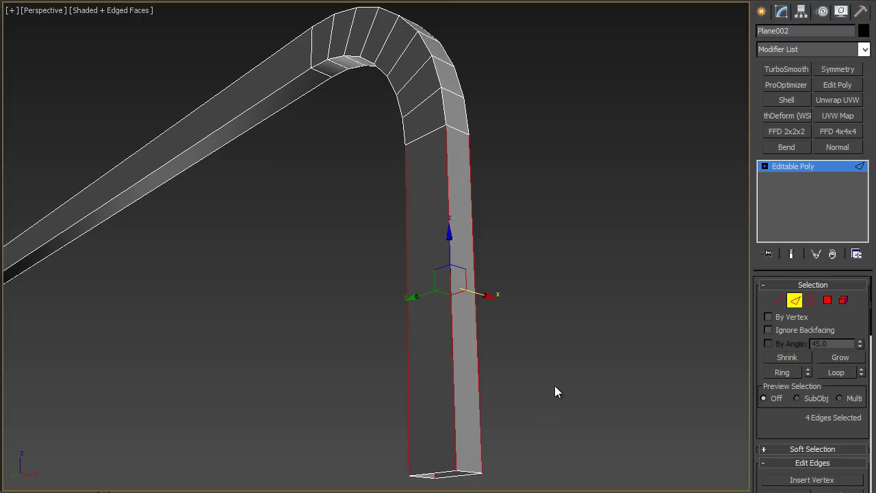
{"action": "key", "text": "alt+l"}
{"action": "right_click", "coordinate": [428, 350]}
{"action": "left_click", "coordinate": [306, 422]}
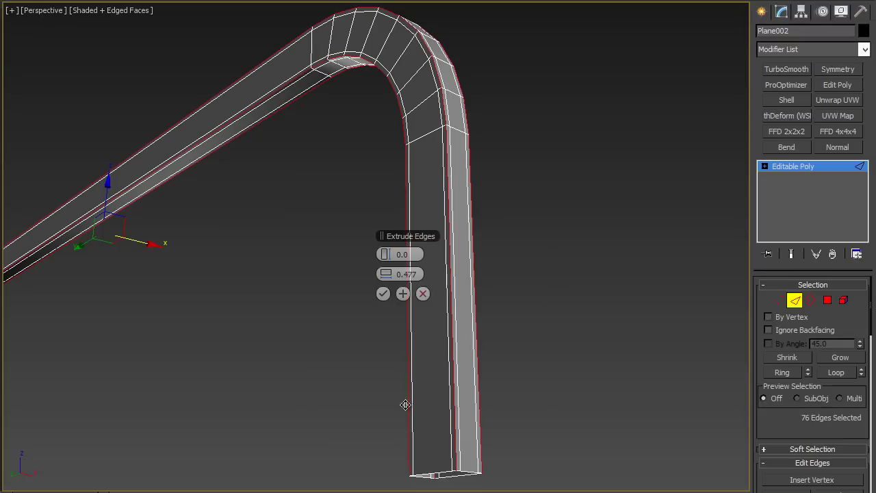
{"action": "left_click", "coordinate": [385, 294]}
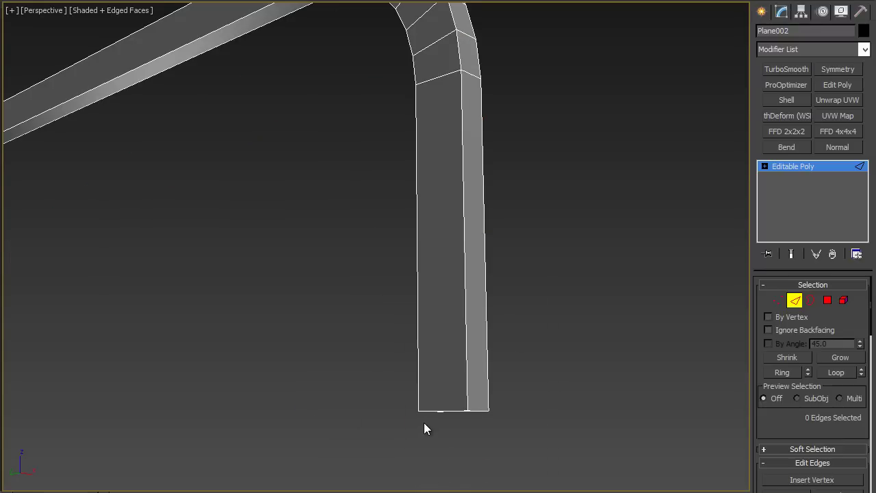
Insert lengthwise supporting loops with SwiftLoop close to the corner edges on two adjacent faces of the railing
{"action": "left_click", "coordinate": [425, 410]}
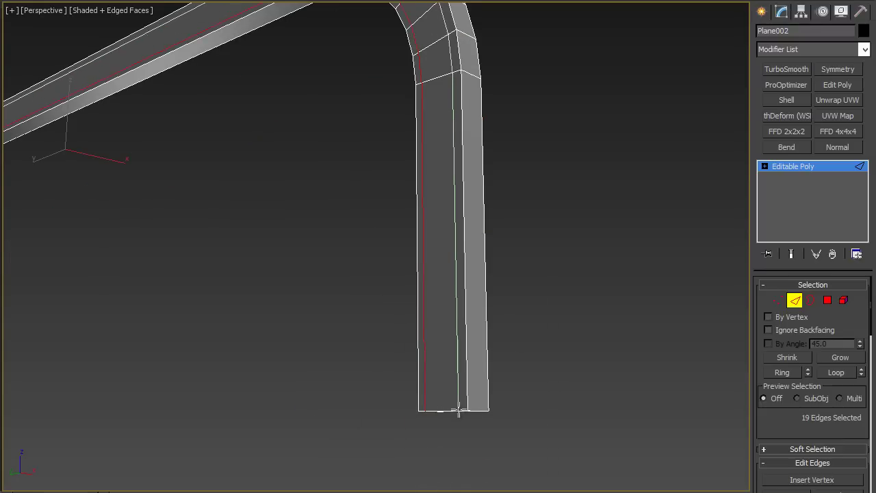
{"action": "left_click", "coordinate": [460, 411]}
{"action": "left_click", "coordinate": [483, 411]}
{"action": "middle_click_drag", "start_coordinate": [532, 429], "coordinate": [162, 335], "text": "alt"}
{"action": "middle_click_drag", "start_coordinate": [110, 323], "coordinate": [310, 359], "text": "alt"}
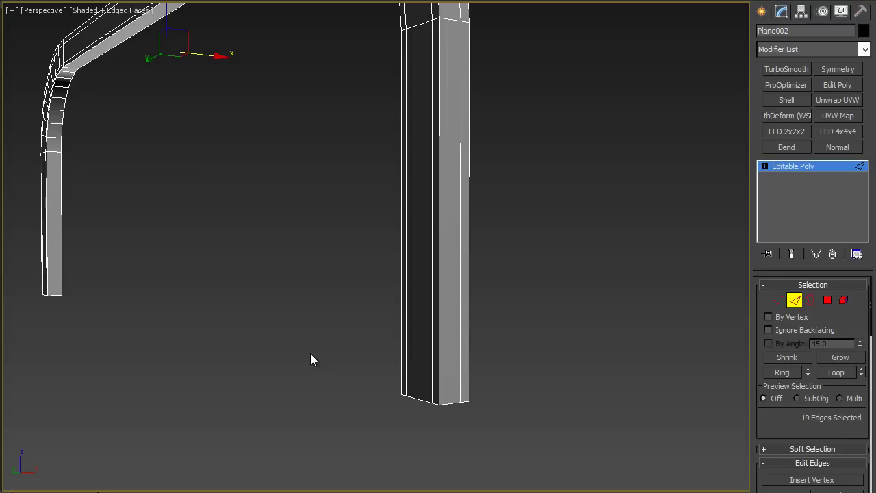